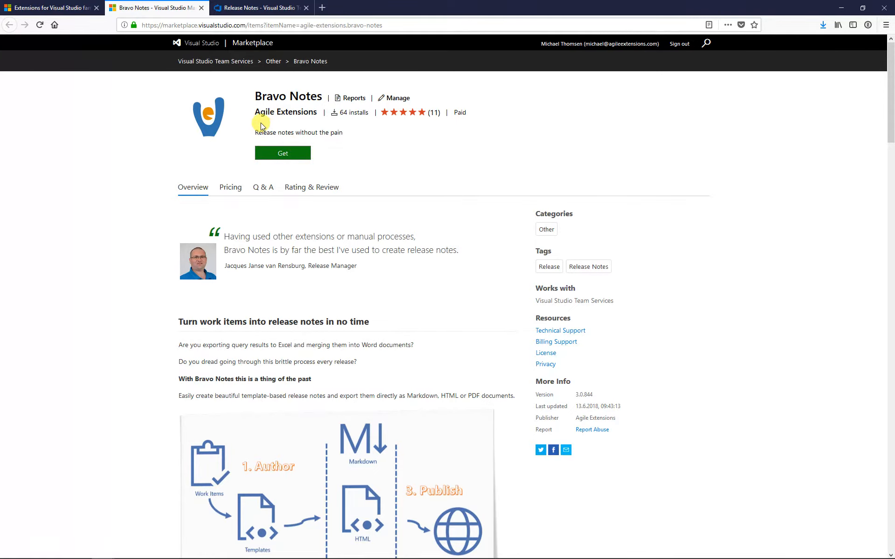
# Step: Go to the Release Notes hub tab and open the Hotel Web release notes card
pyautogui.click(256, 7)
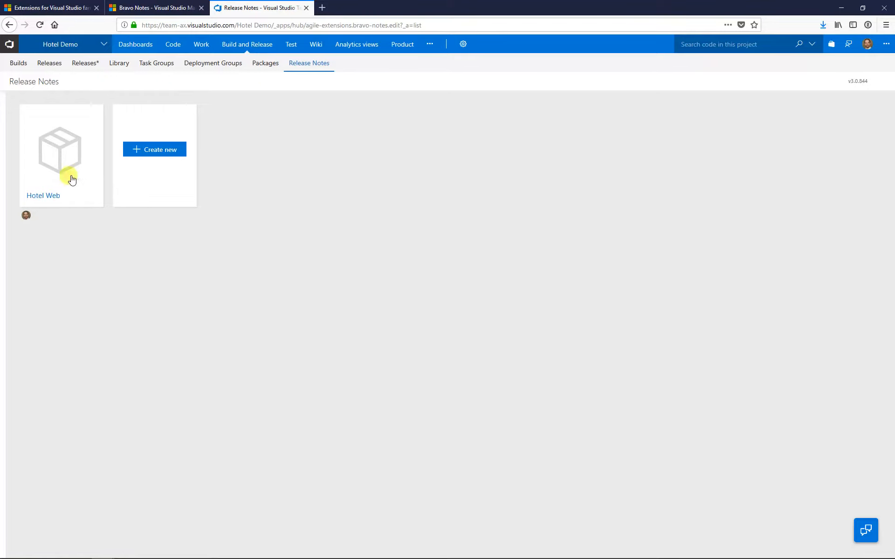
pyautogui.click(65, 149)
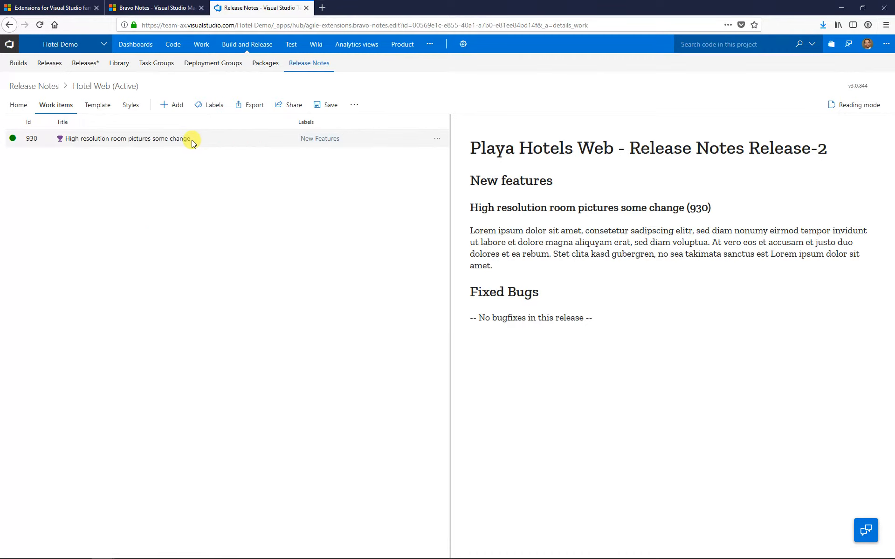
# Step: Add work items from the My Queries 'Hotel Demo Team - Features' query: items 927–934 and bug 962
pyautogui.click(171, 105)
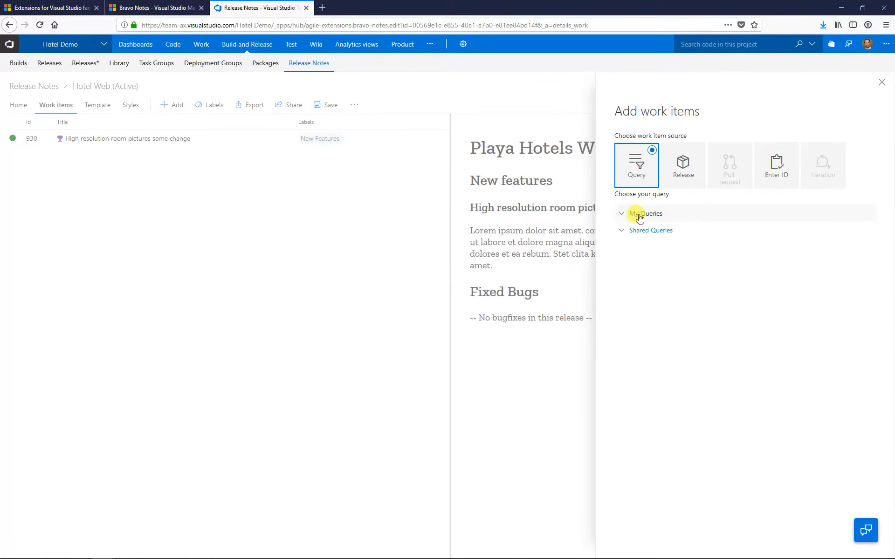
pyautogui.click(622, 217)
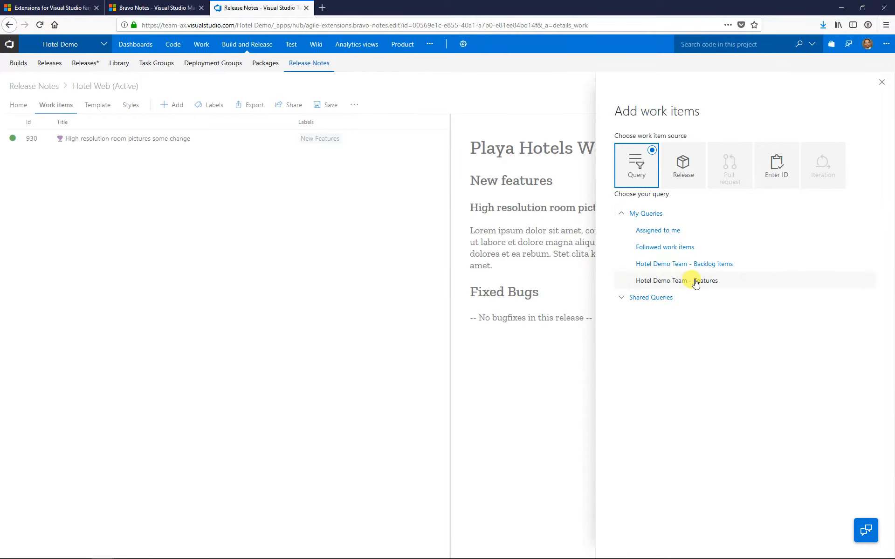
pyautogui.click(732, 282)
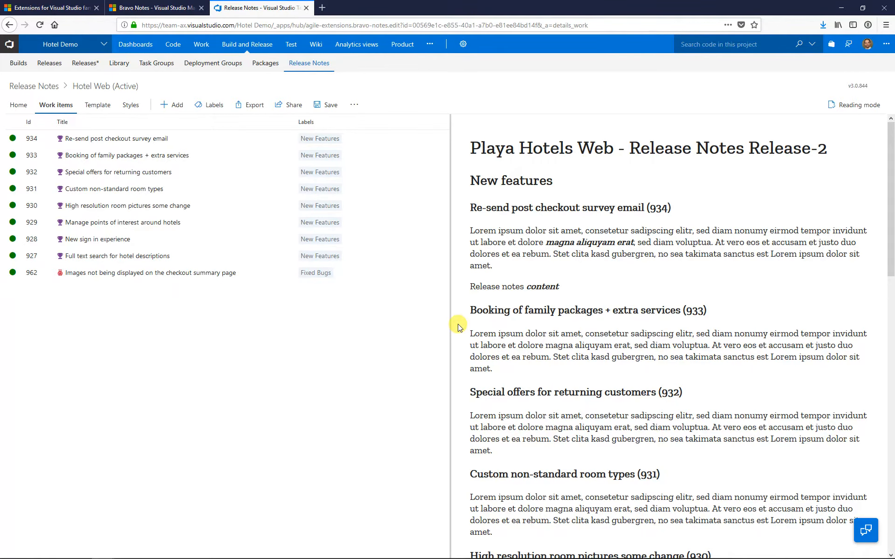
pyautogui.scroll(-10, 457, 328)
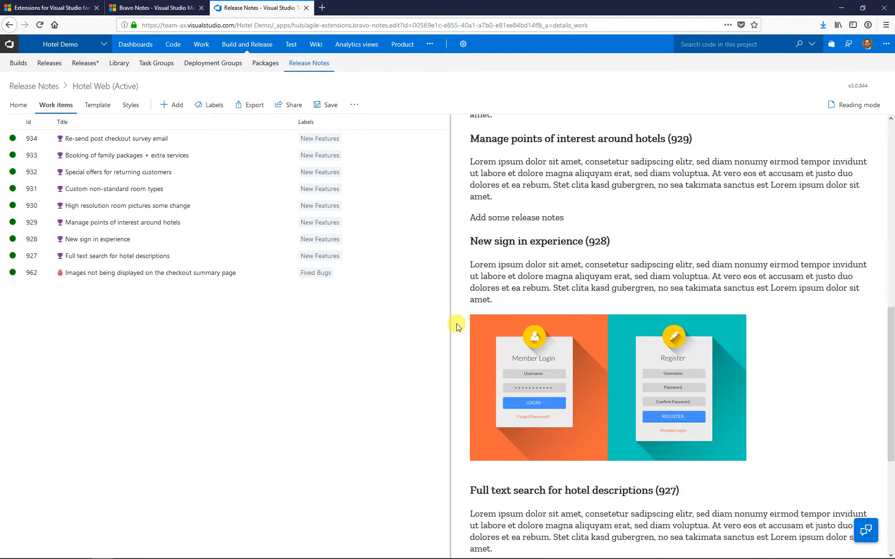
pyautogui.scroll(-4, 457, 328)
pyautogui.scroll(3, 458, 328)
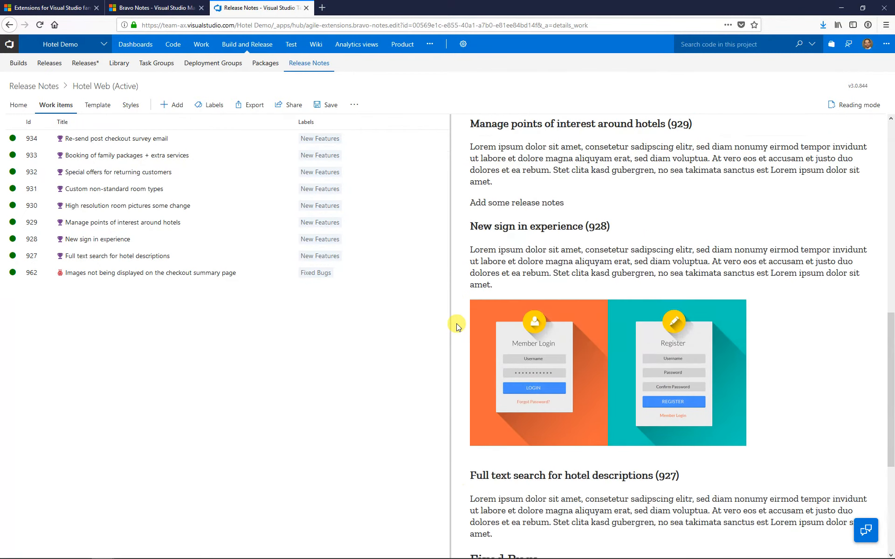
pyautogui.scroll(10, 457, 328)
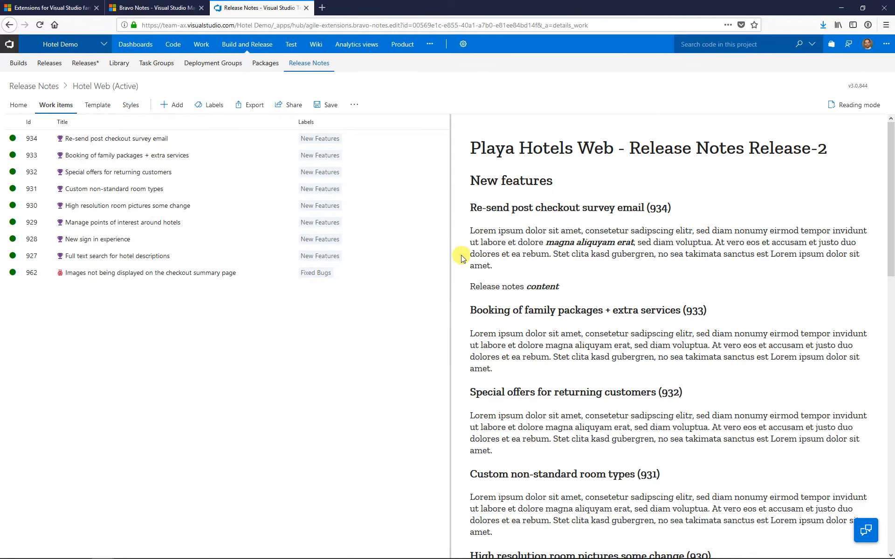
pyautogui.scroll(-5, 457, 253)
pyautogui.scroll(-6, 455, 247)
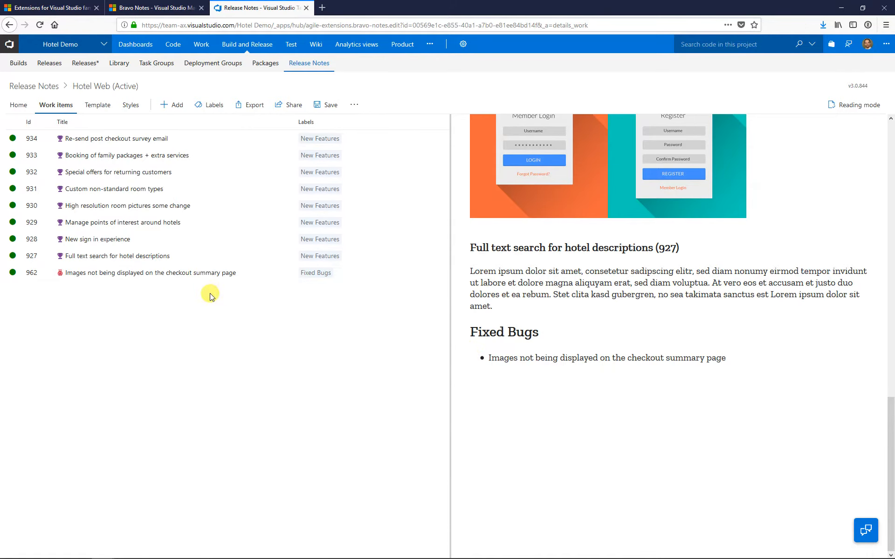
# Step: Show the release notes template code and select the feature.workItems loop, lines 7–18
pyautogui.click(97, 107)
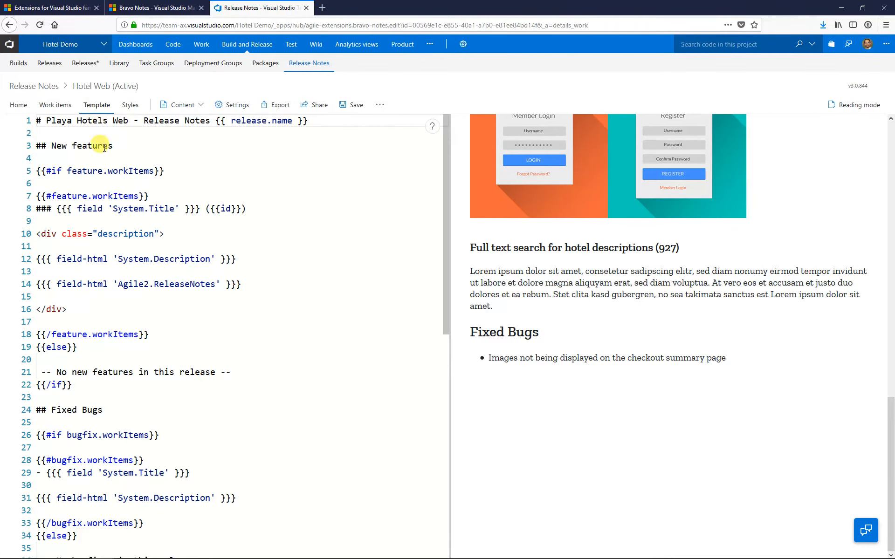
pyautogui.scroll(-5, 117, 195)
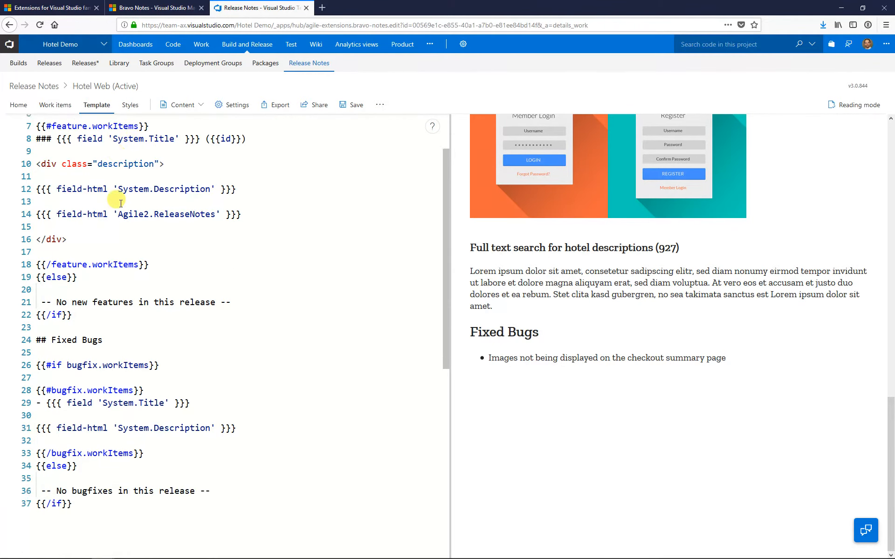
pyautogui.scroll(5, 85, 376)
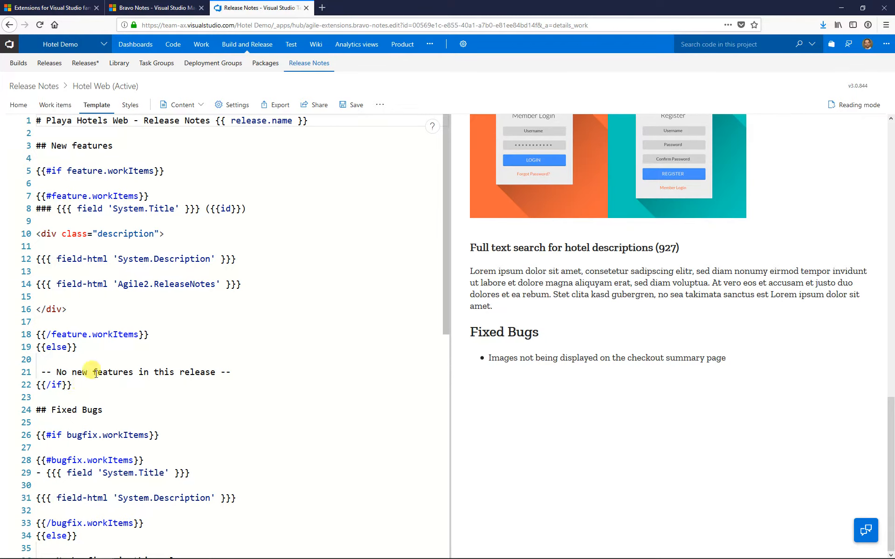
pyautogui.moveTo(150, 333); pyautogui.dragTo(21, 195)
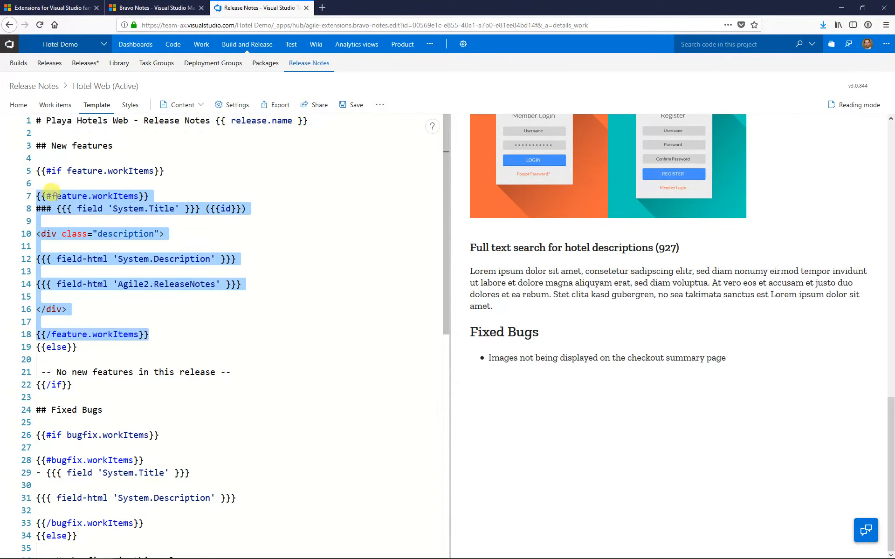
pyautogui.scroll(-1, 165, 263)
pyautogui.scroll(-3, 166, 264)
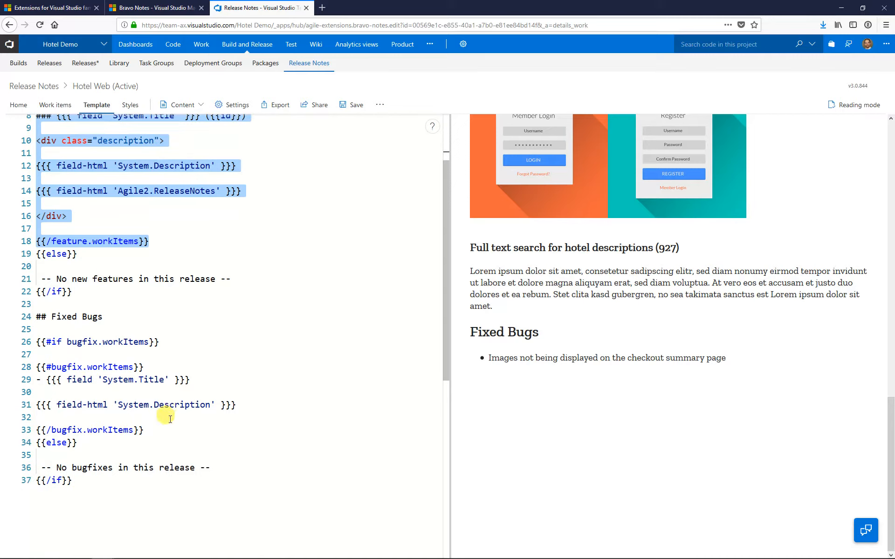
pyautogui.scroll(3, 176, 219)
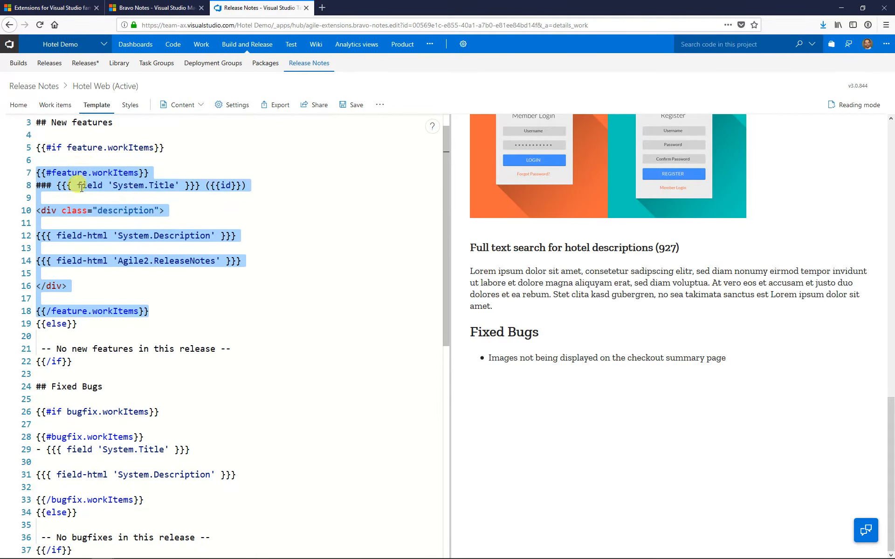
pyautogui.scroll(-3, 173, 293)
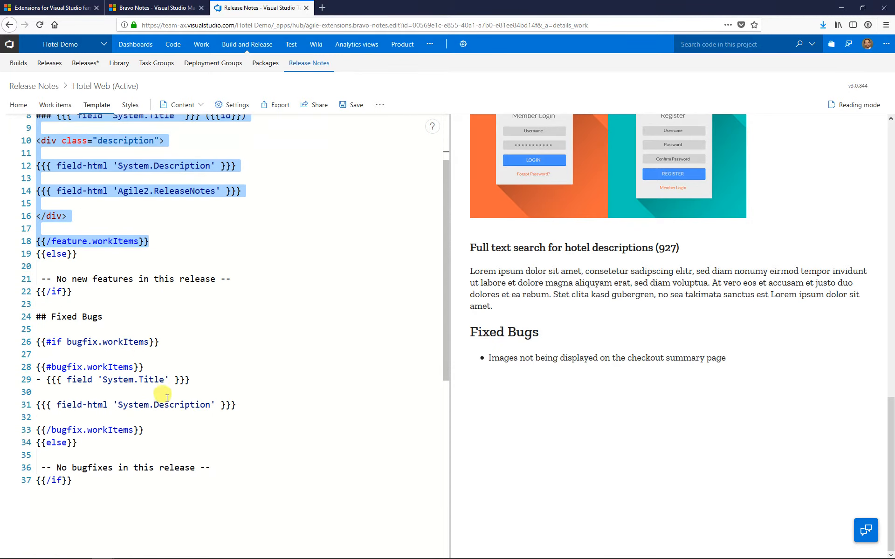
# Step: Select the bugfix.workItems loop on lines 28–33 and return the preview to the title
pyautogui.click(163, 405)
pyautogui.click(156, 428)
pyautogui.keyDown('shift'); pyautogui.click(36, 365); pyautogui.keyUp('shift')
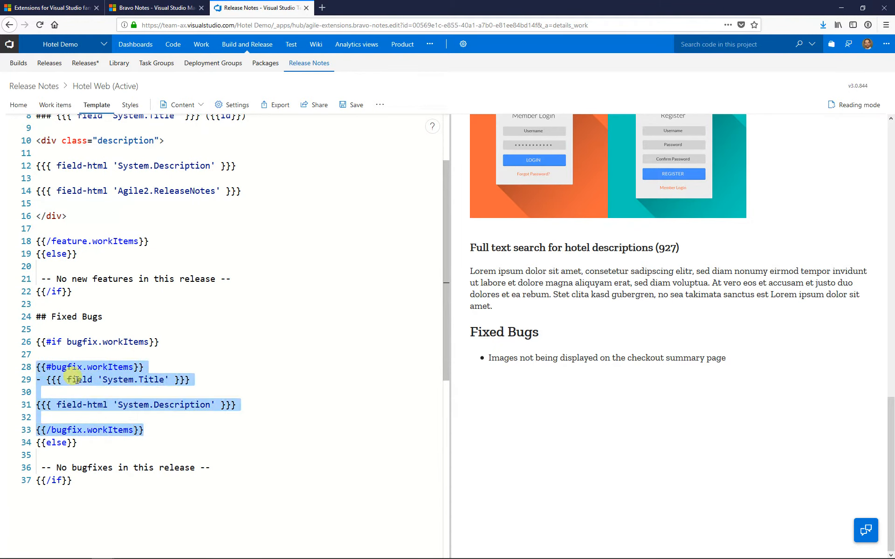
pyautogui.scroll(4, 286, 327)
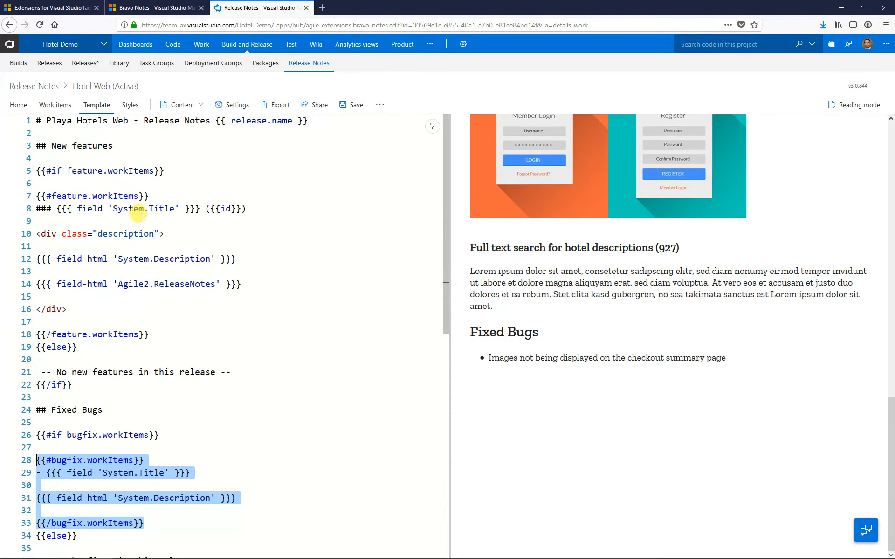
pyautogui.scroll(15, 457, 298)
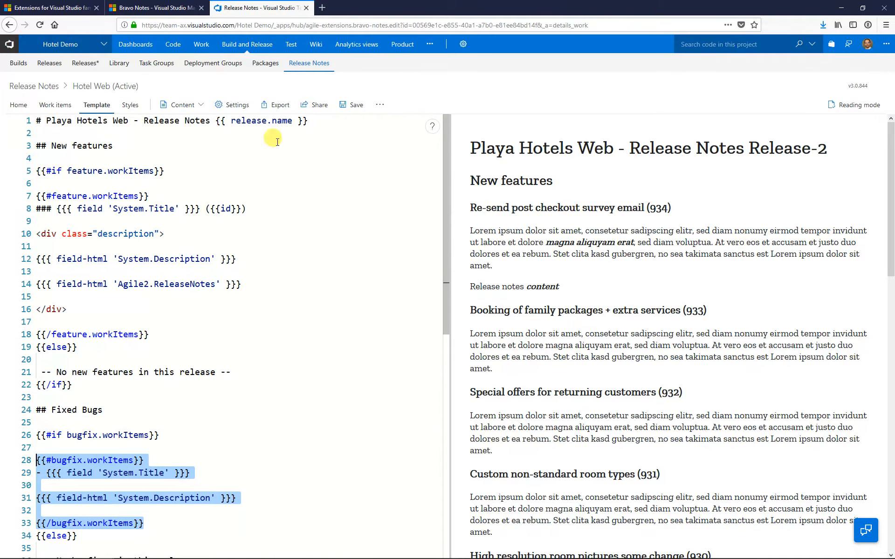
# Step: Export the notes as PDF with cover page, table of contents and footer, opening it in Acrobat Reader DC
pyautogui.click(270, 105)
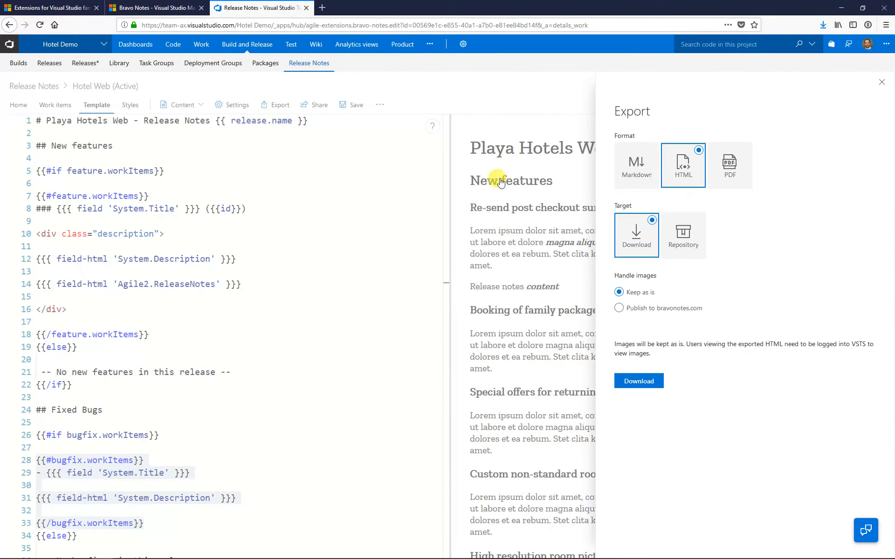
pyautogui.click(741, 159)
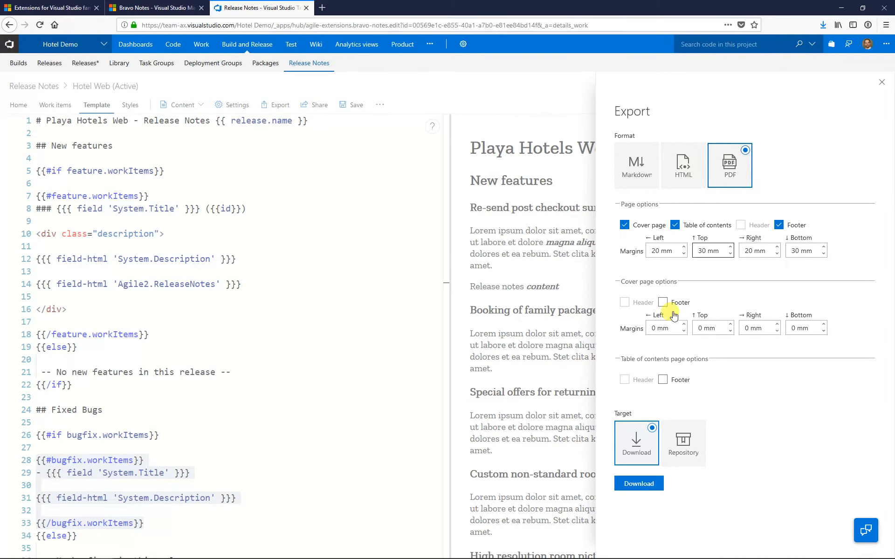
pyautogui.click(635, 485)
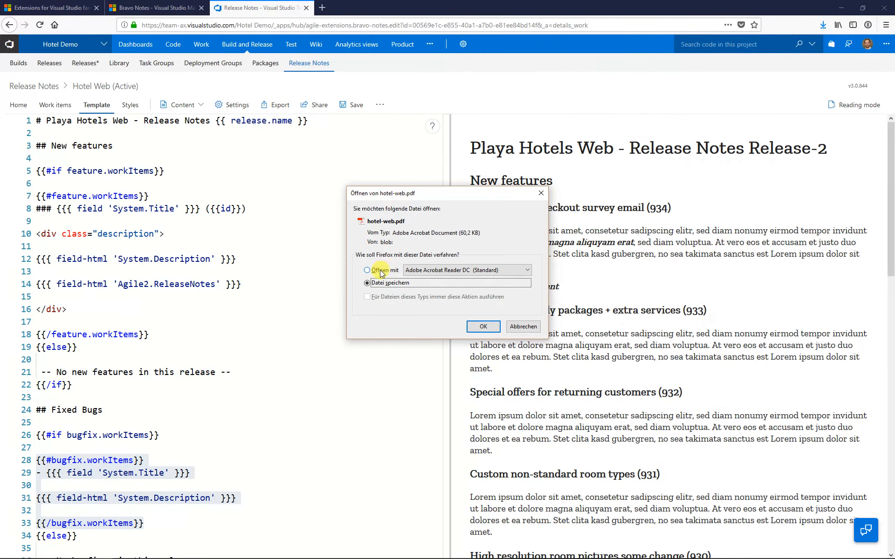
pyautogui.click(380, 272)
pyautogui.click(482, 326)
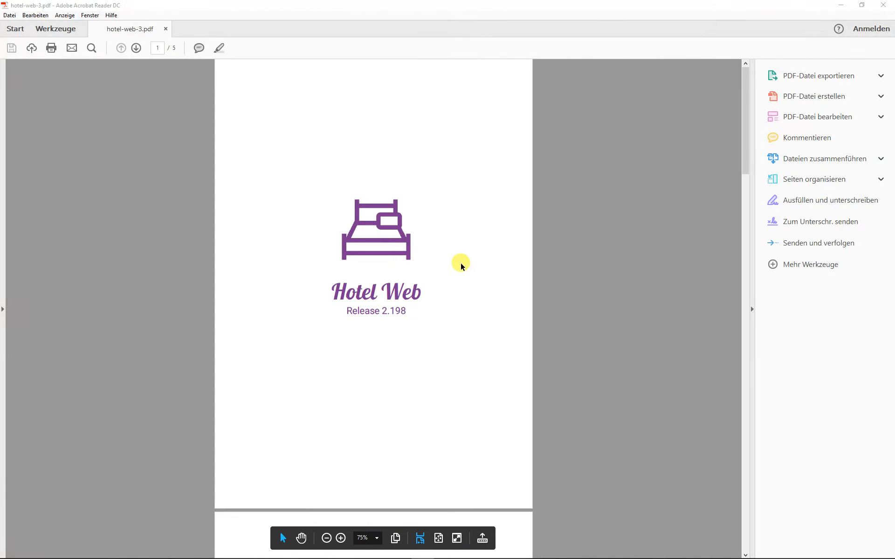
# Step: Review hotel-web-3.pdf's cover, table of contents and feature pages, then close Acrobat Reader
pyautogui.scroll(-6, 460, 267)
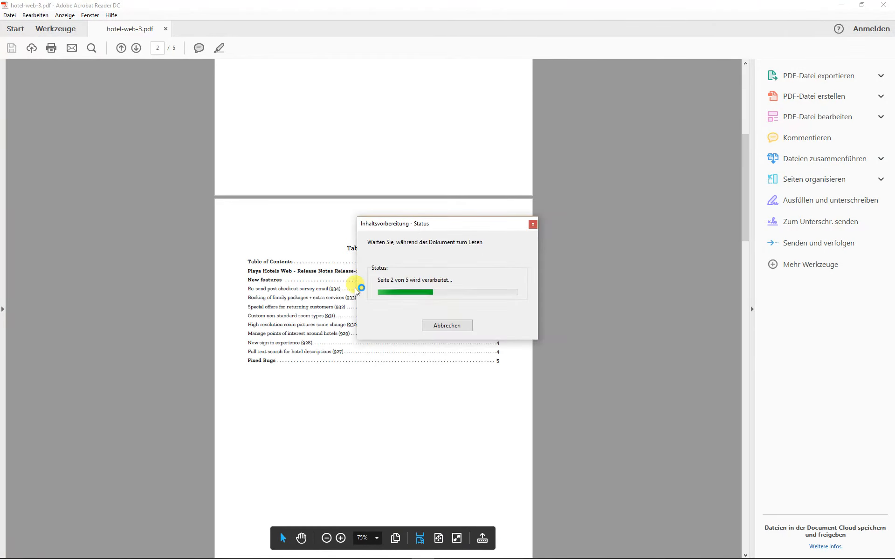
pyautogui.scroll(-3, 284, 231)
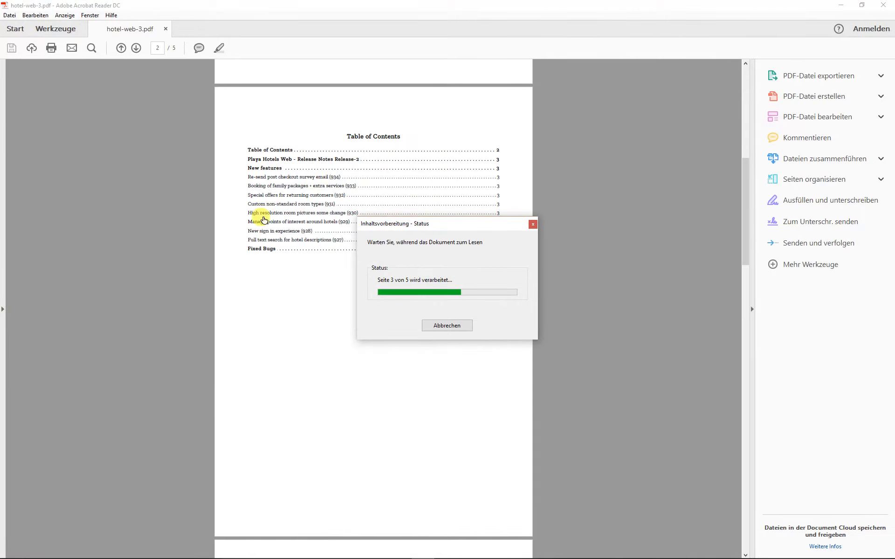
pyautogui.scroll(-3, 257, 297)
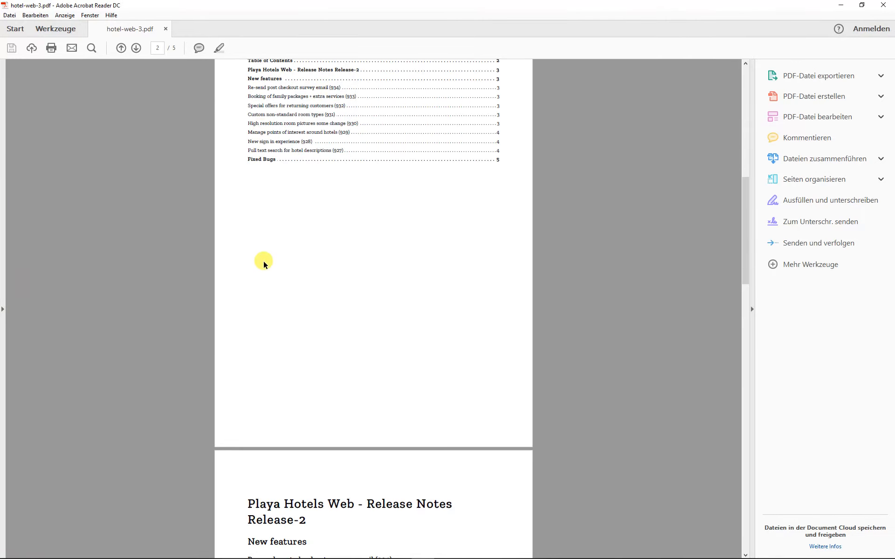
pyautogui.scroll(-8, 264, 264)
pyautogui.scroll(-12, 391, 253)
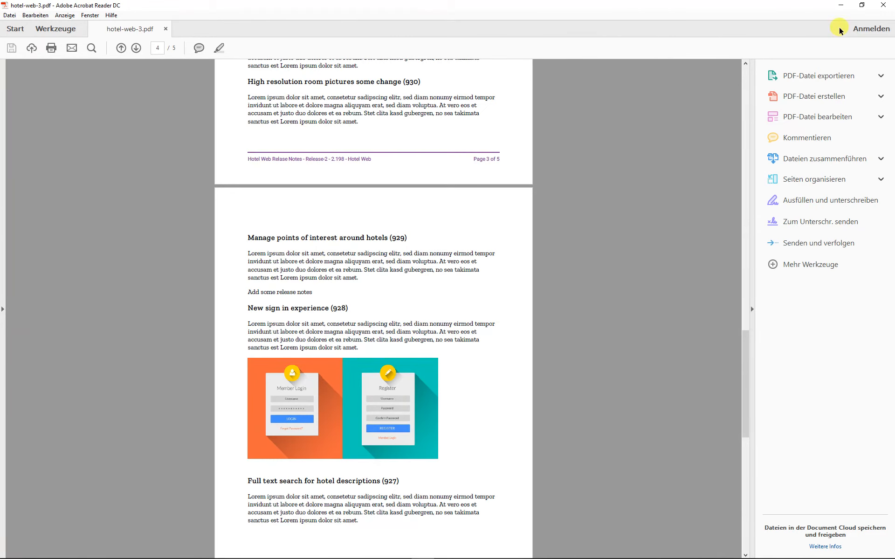
pyautogui.click(879, 9)
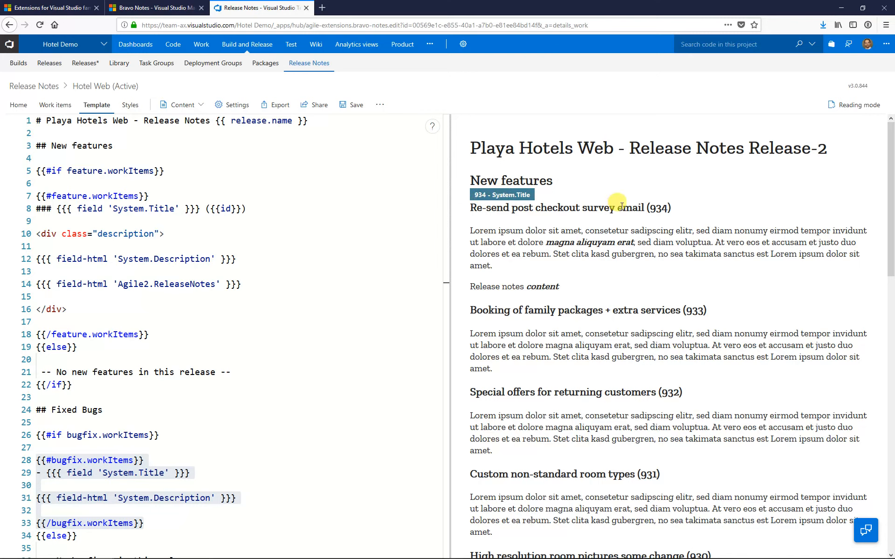
# Step: Edit and save the survey email feature title, then bring up HTML export with Download target
pyautogui.click(568, 211)
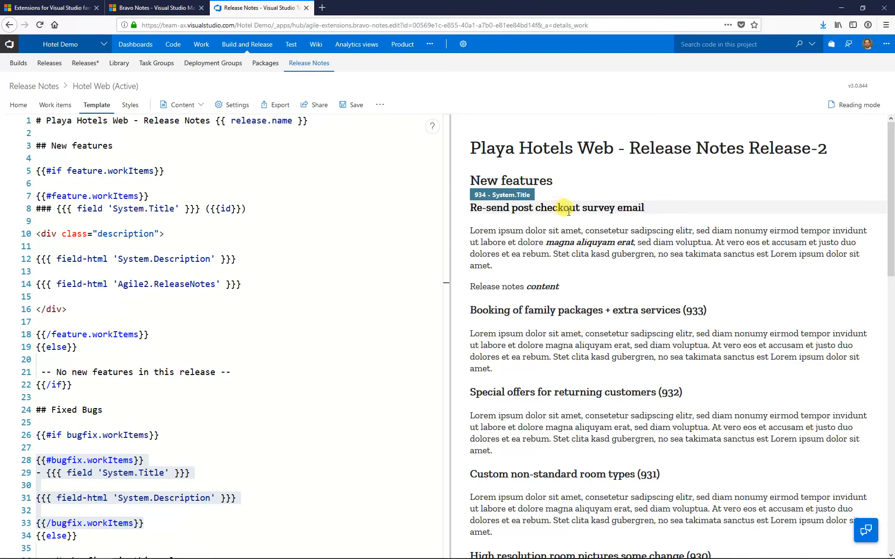
pyautogui.click(352, 105)
pyautogui.click(276, 105)
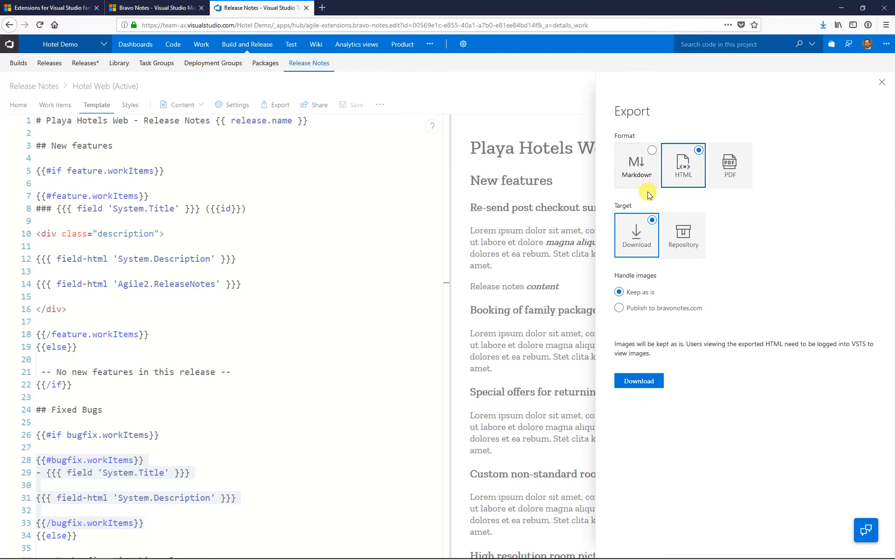
# Step: Download the notes as hotel-web.html, view it in Firefox, then close that tab
pyautogui.click(634, 381)
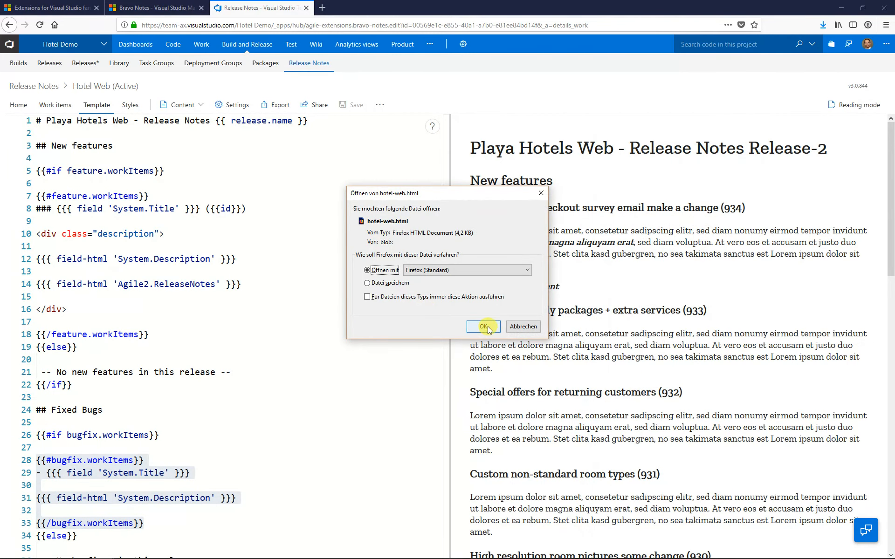
pyautogui.click(483, 327)
pyautogui.click(410, 8)
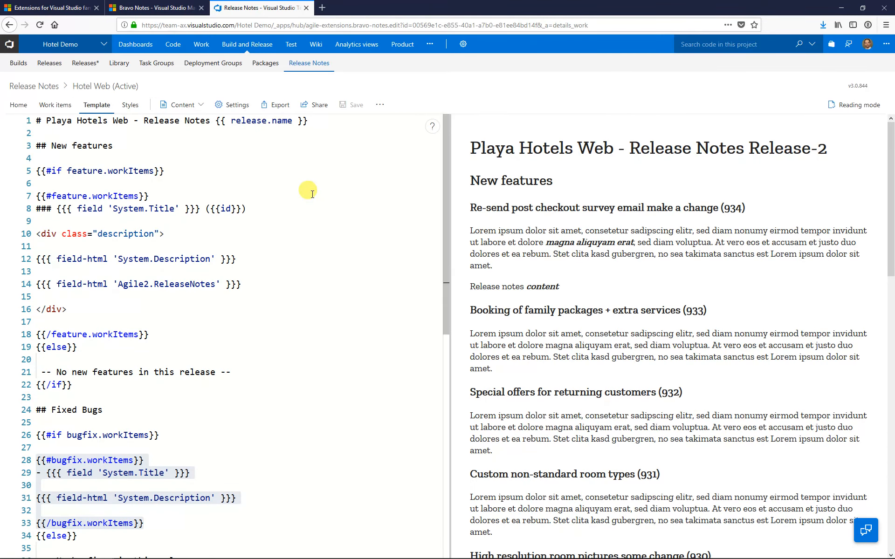